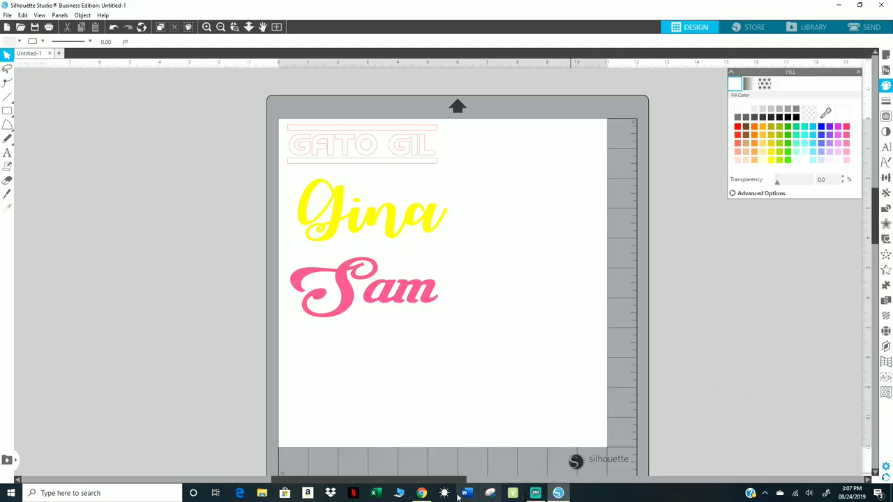
Step: Switch to Chrome, look through the letter B fonts on page 72 of dafont, and download the Birds of Paradise font
click(422, 493)
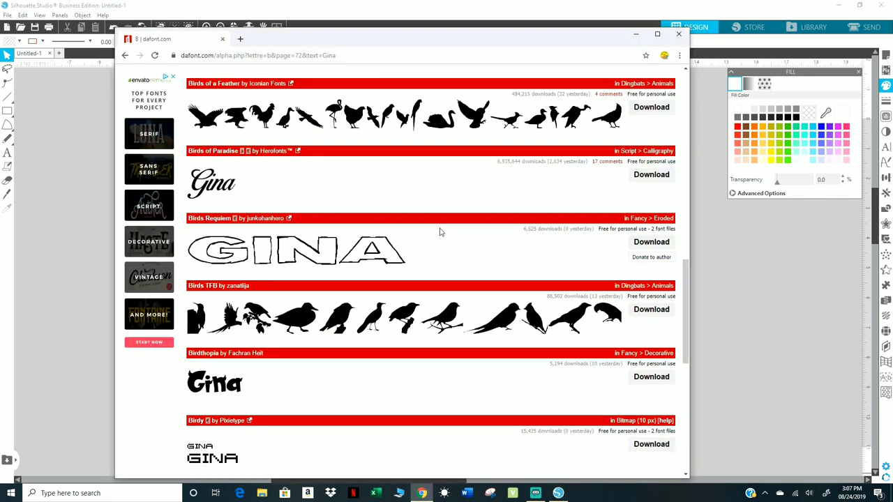
scroll(448, 224, up, 15)
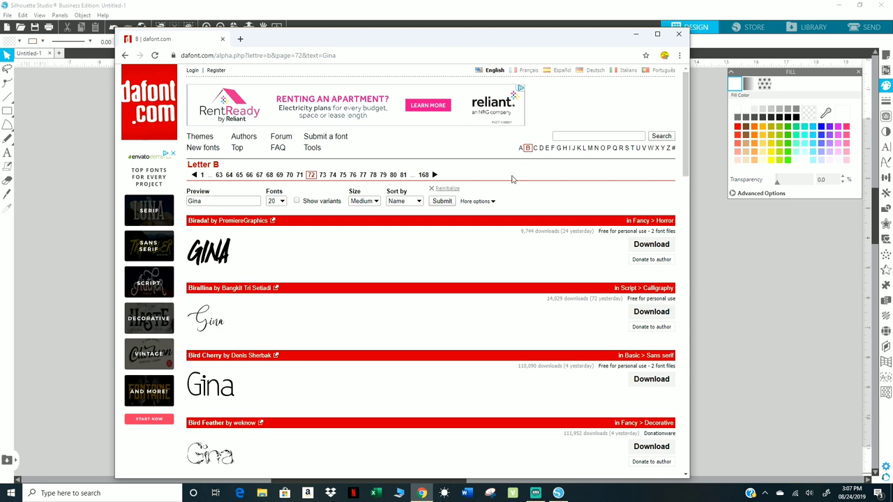
scroll(258, 275, down, 2)
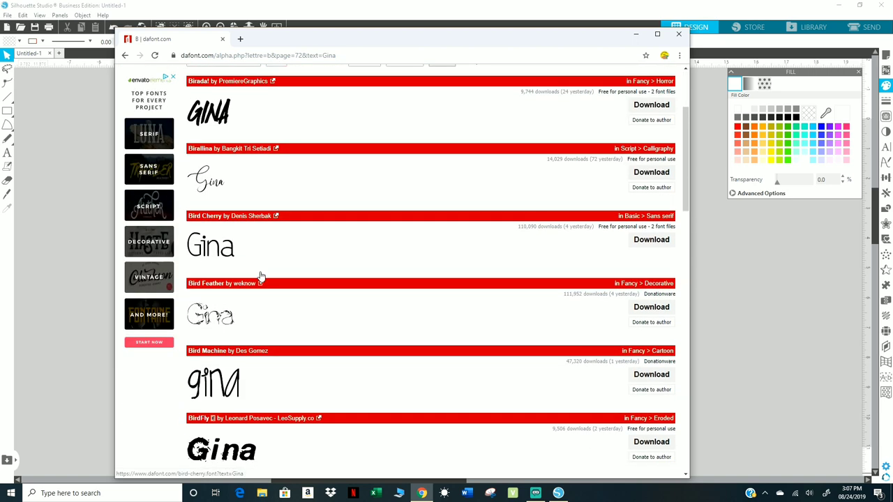
scroll(261, 275, down, 2)
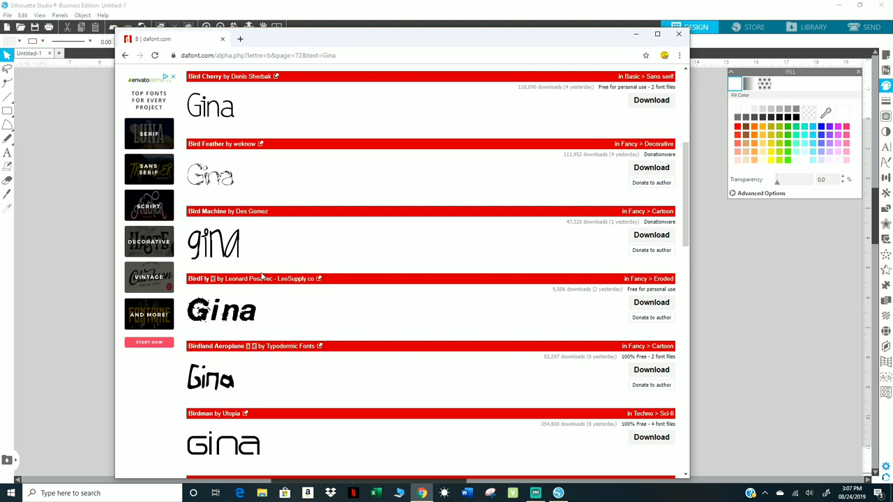
scroll(262, 276, down, 2)
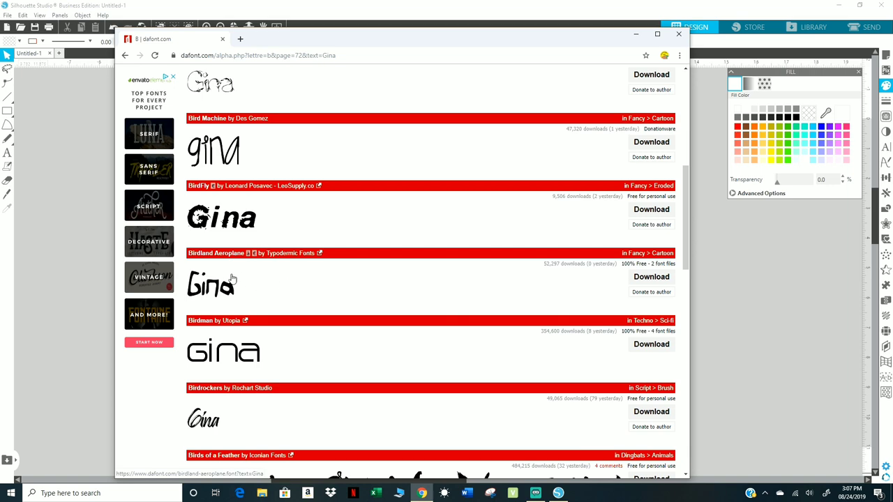
scroll(268, 275, down, 2)
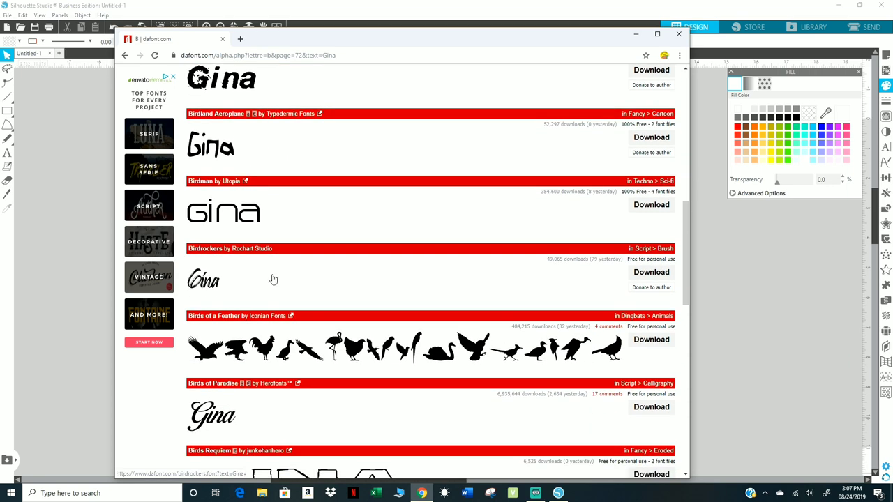
scroll(274, 279, down, 2)
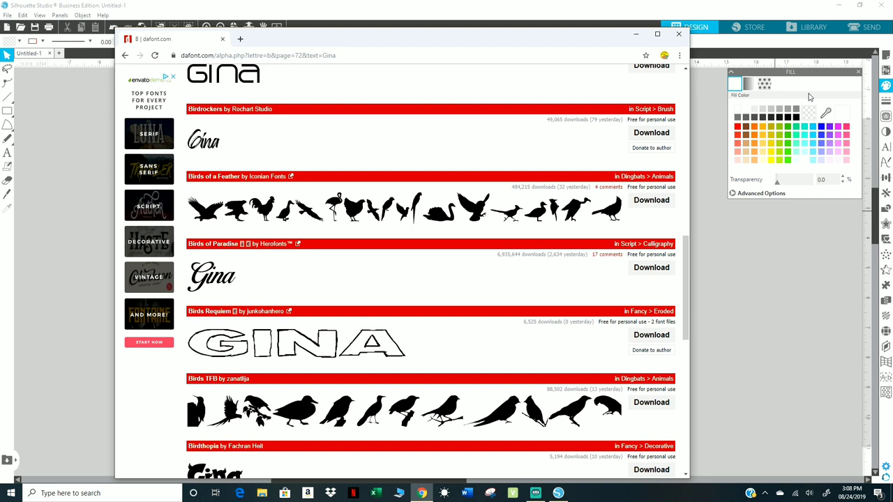
click(649, 269)
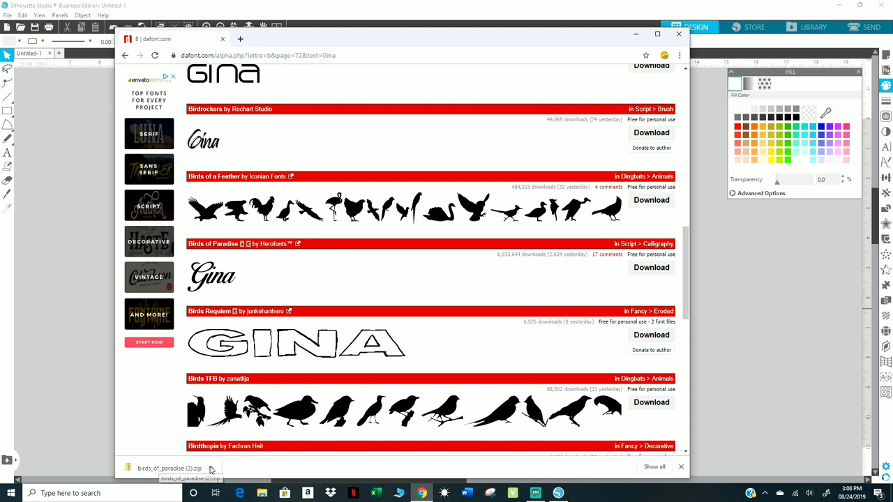
Step: Open the downloaded birds_of_paradise zip archive and read the licence terms in PERSONAL-USE-ONLY.png
click(212, 468)
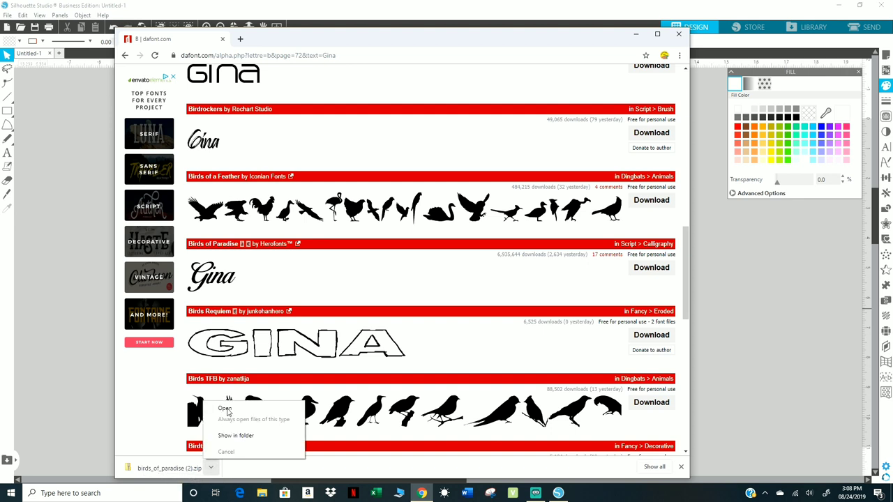
click(224, 408)
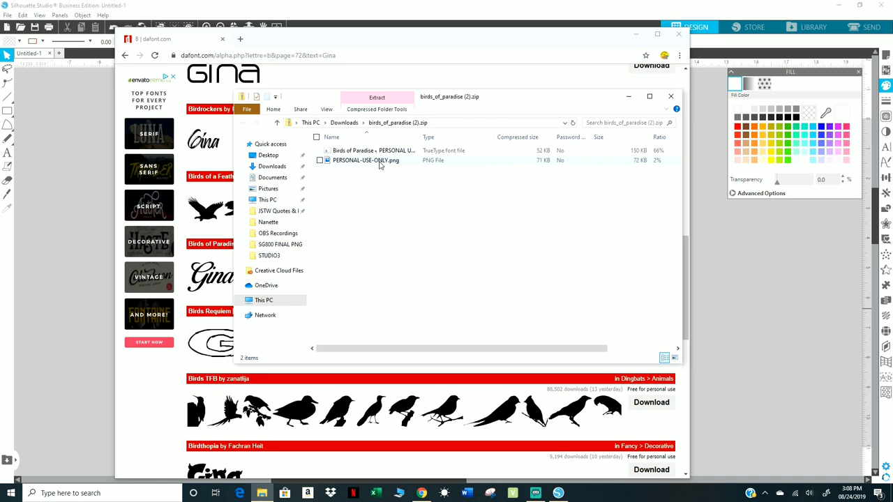
double_click(380, 161)
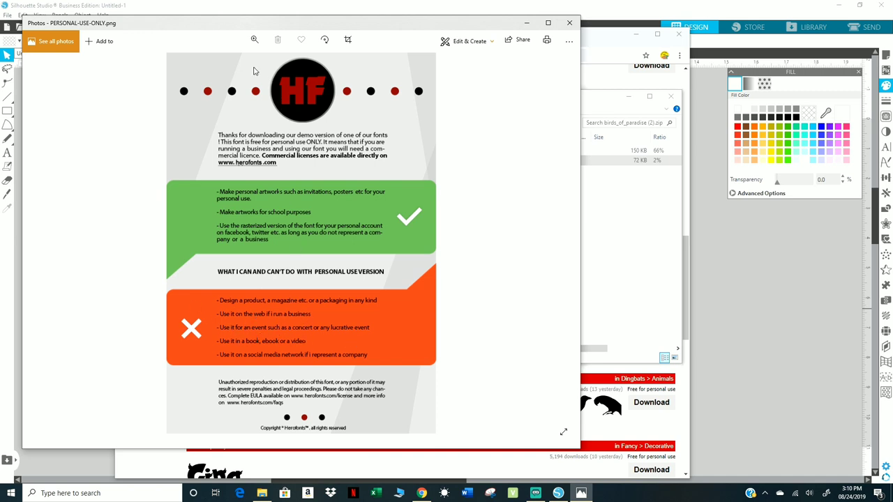
click(569, 22)
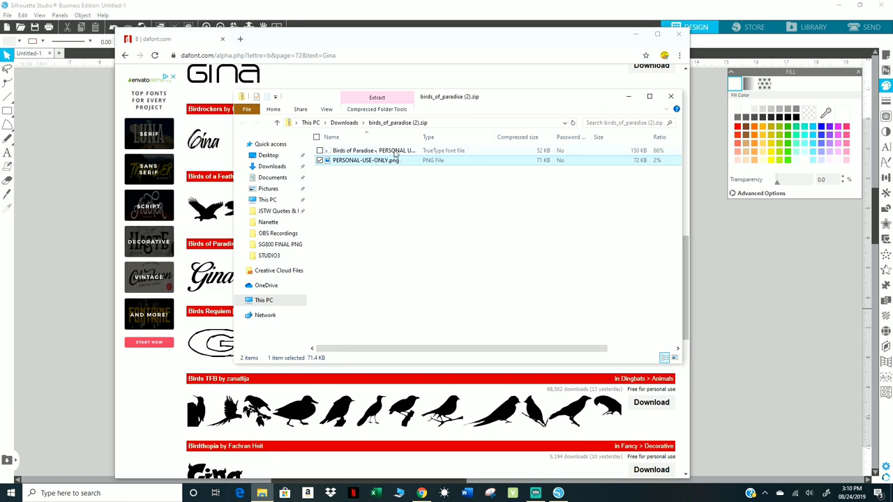
Step: Try to install the Birds of Paradise font from its TrueType file, declining to replace an existing copy, and close the archive
double_click(398, 152)
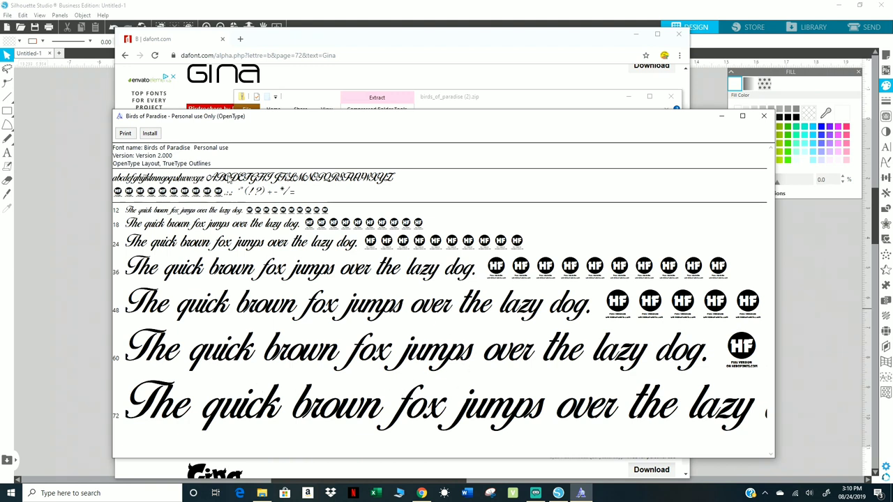
click(150, 133)
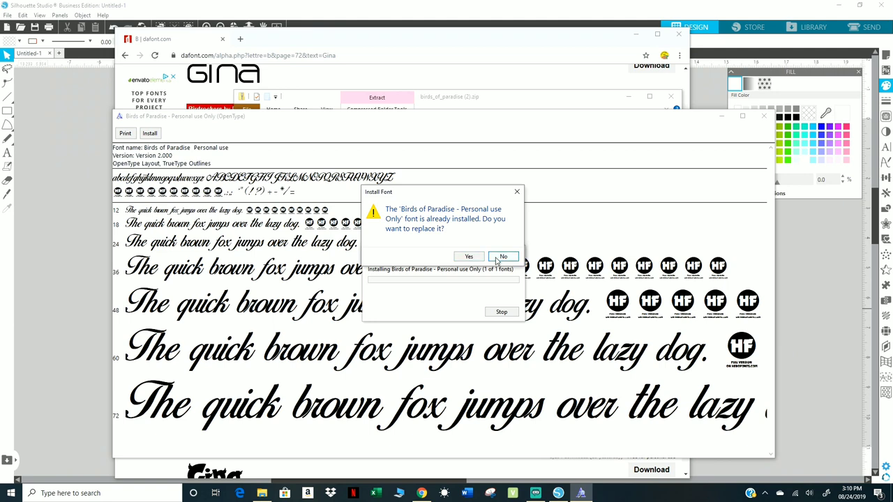
click(492, 258)
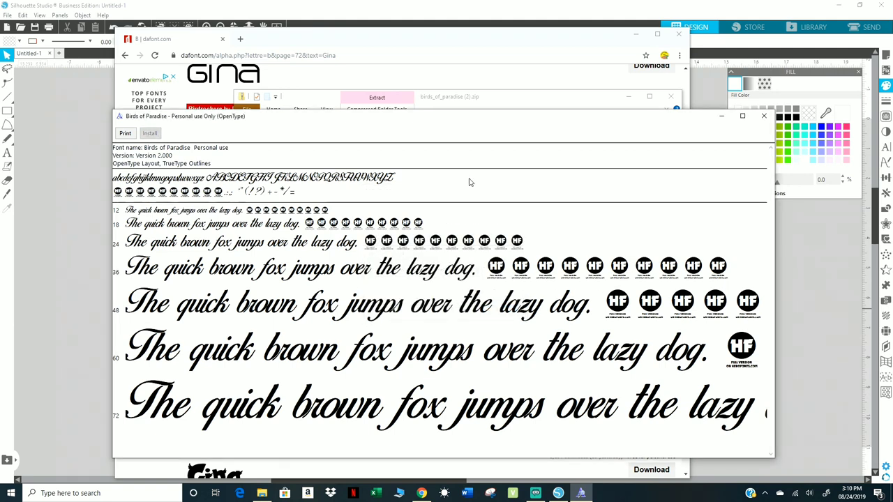
click(764, 116)
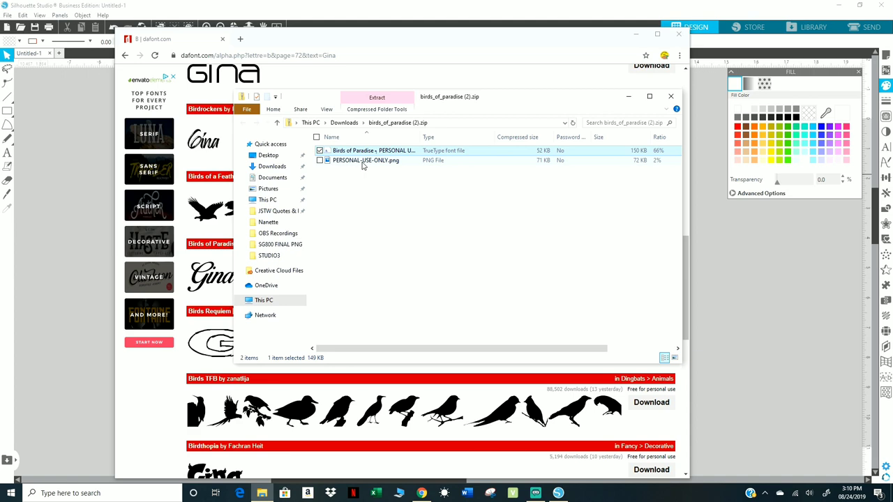
click(670, 96)
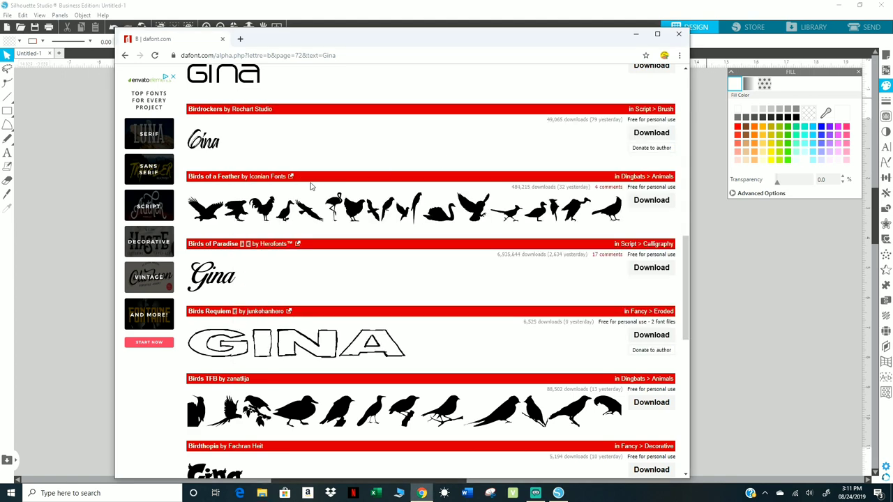
Step: Examine the font previews and licence labels of the fonts on page 72 of dafont's letter B list
scroll(297, 209, down, 4)
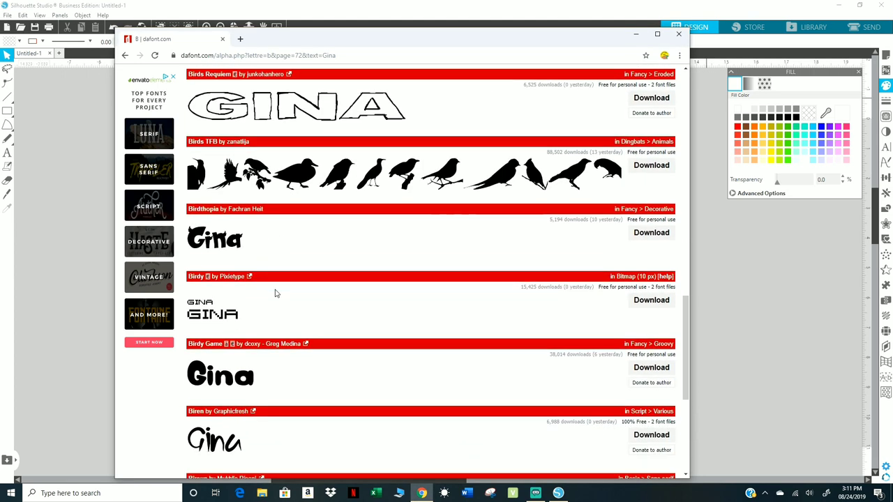
scroll(276, 294, down, 2)
scroll(276, 293, up, 9)
scroll(276, 318, up, 4)
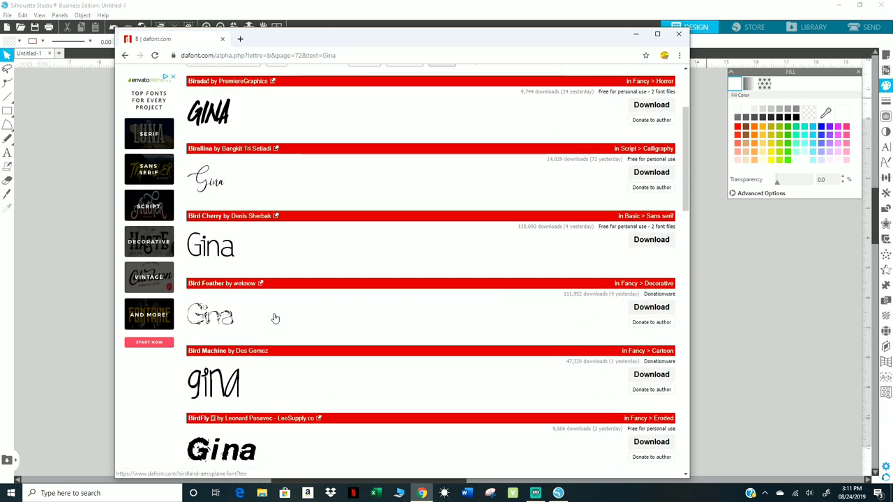
scroll(275, 318, down, 3)
scroll(275, 318, down, 3)
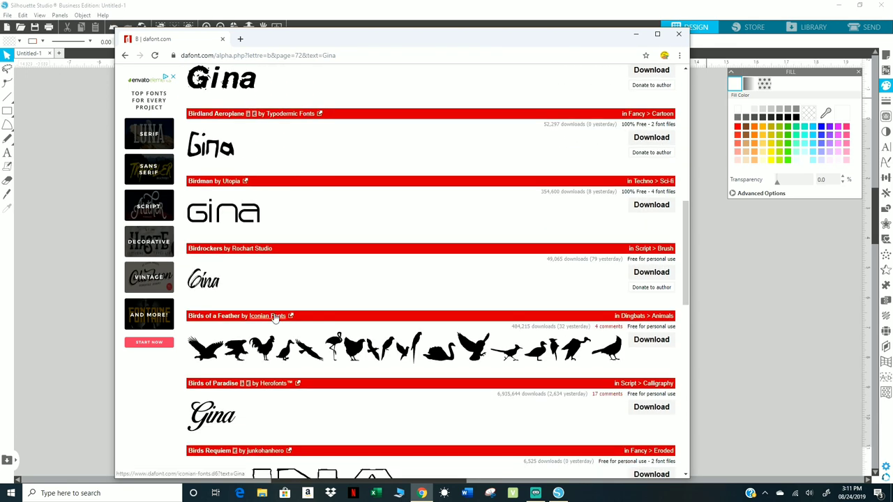
scroll(276, 318, down, 2)
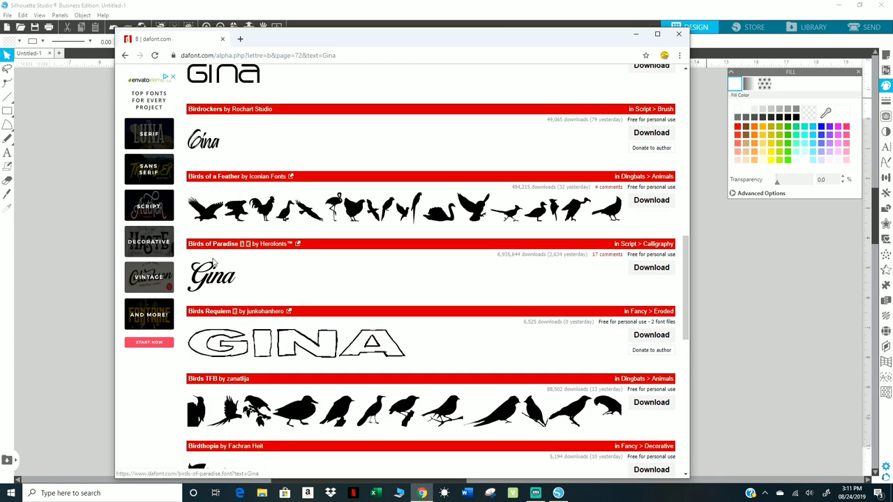
scroll(262, 304, down, 3)
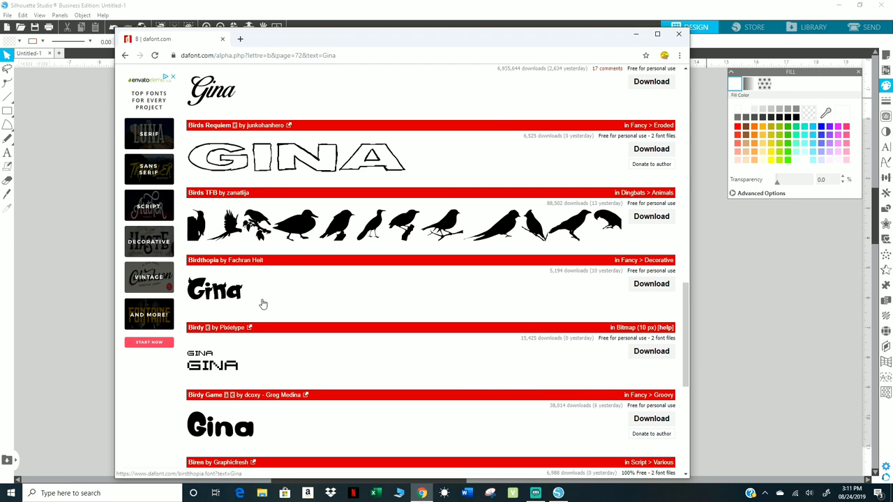
scroll(263, 304, down, 5)
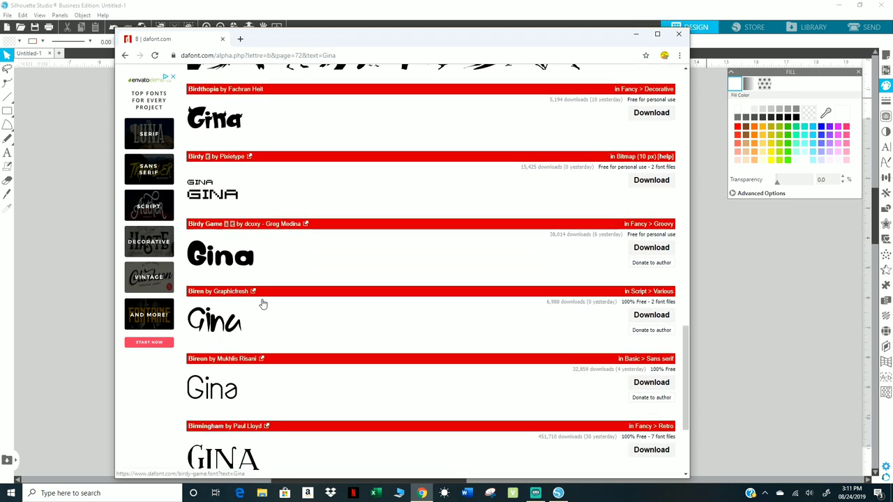
scroll(263, 305, down, 1)
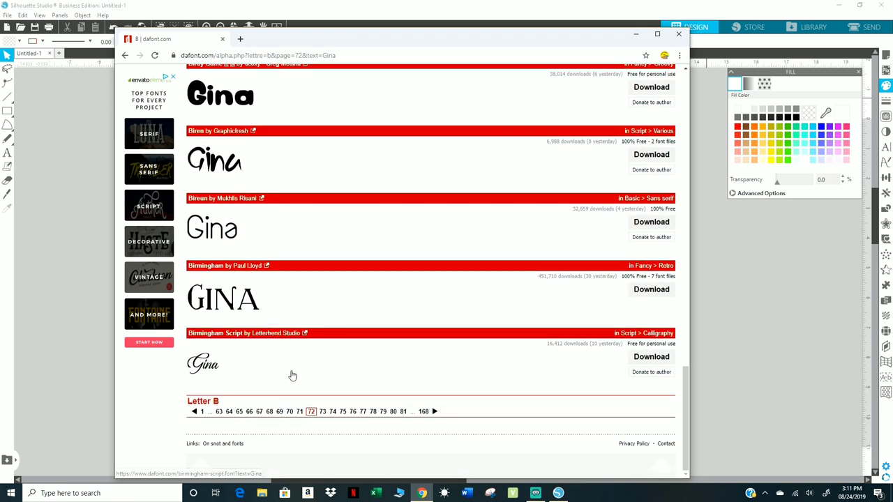
Step: Go to page 77 of the letter B list and download the BitterSweet font by Bonez Designz
click(363, 412)
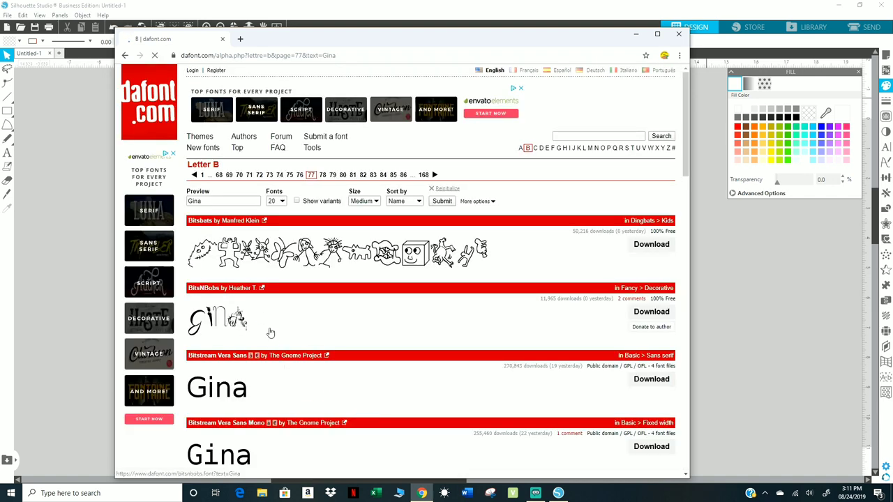
scroll(309, 326, down, 1)
scroll(310, 327, down, 5)
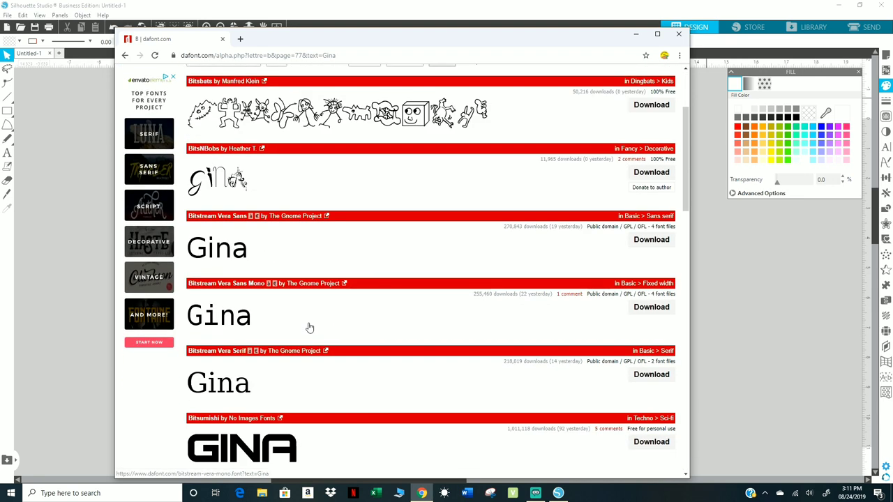
scroll(310, 329, down, 3)
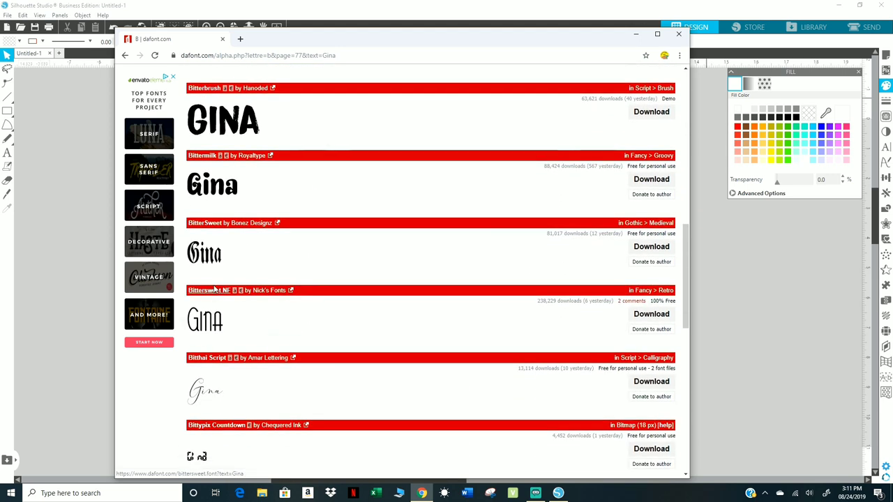
click(661, 251)
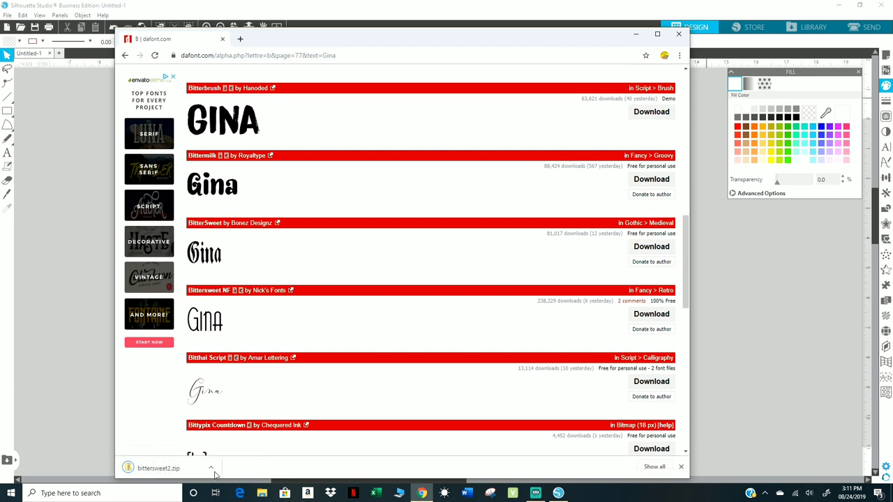
Step: Open the downloaded bittersweet2.zip archive and view the sample image bittersweet3.png
click(212, 468)
click(225, 410)
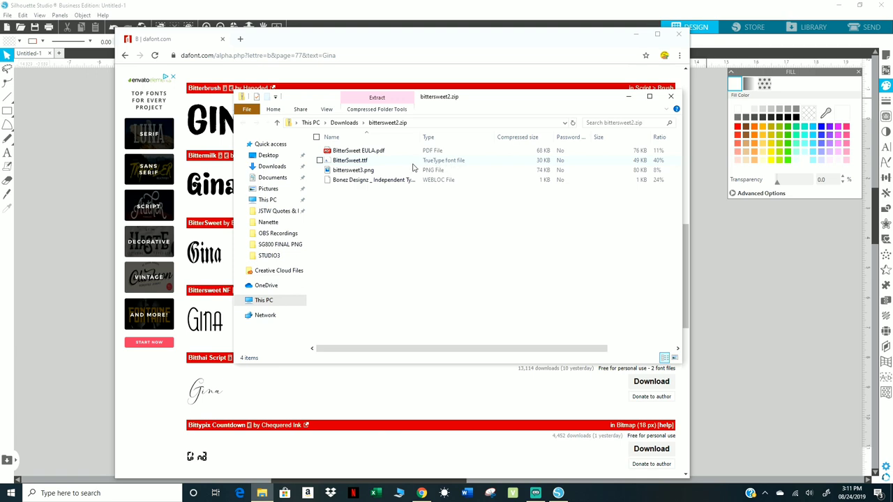
click(434, 173)
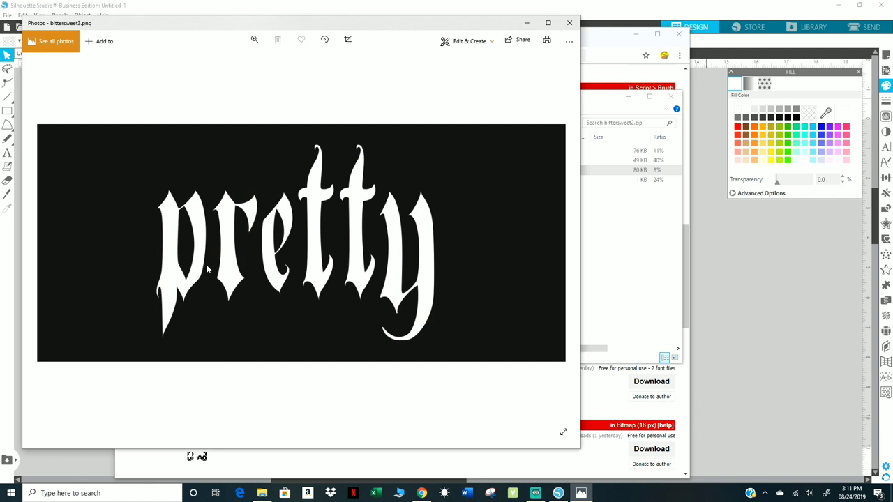
click(569, 22)
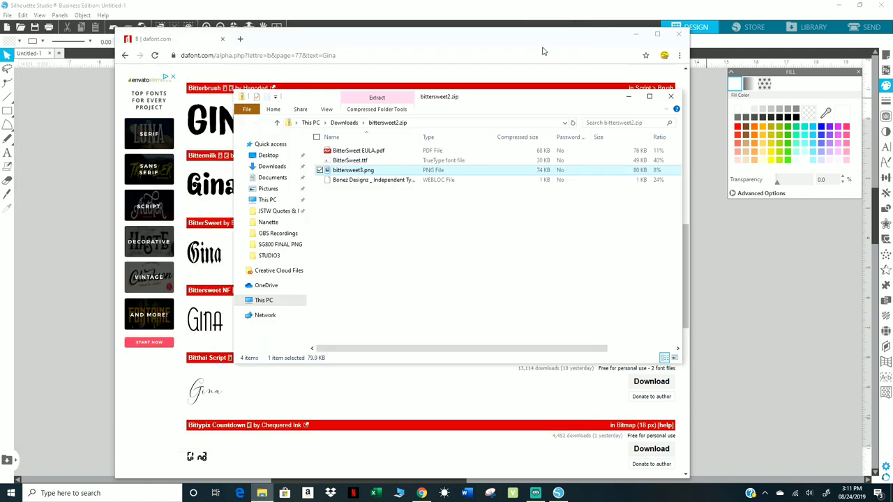
Step: Open BitterSweet EULA.pdf in Microsoft Edge and read through the font's licence terms
click(359, 152)
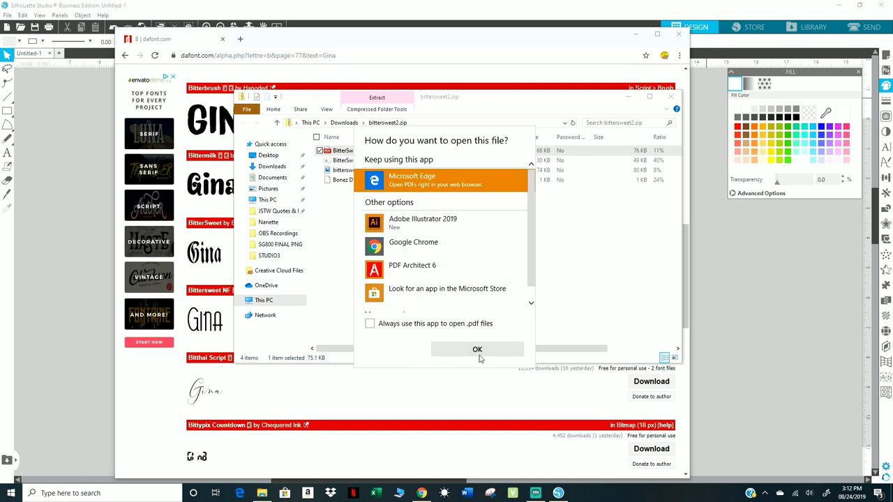
click(531, 303)
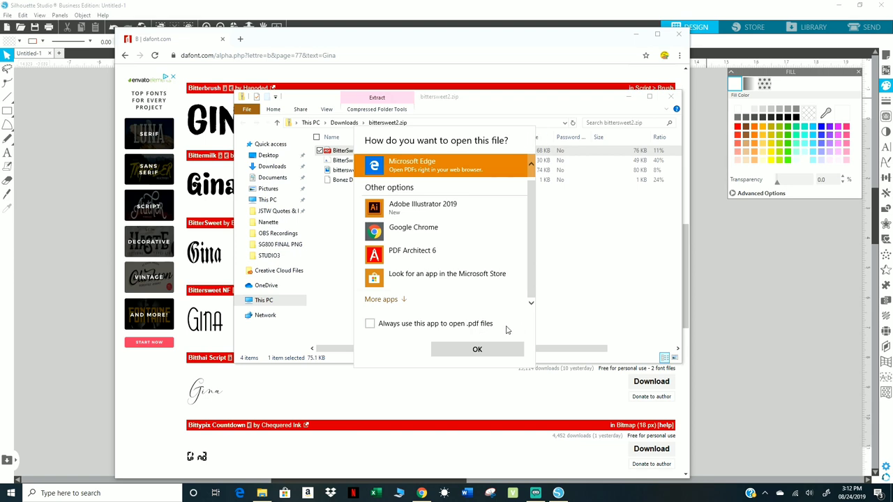
click(471, 353)
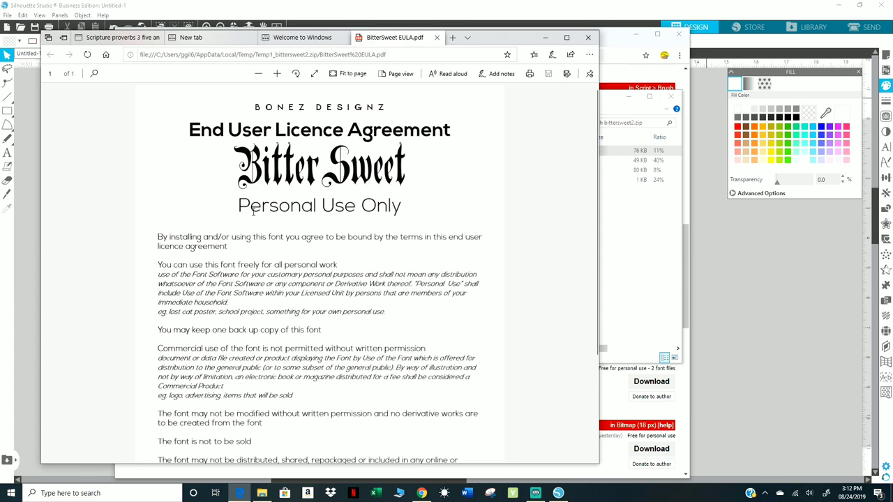
scroll(256, 292, down, 3)
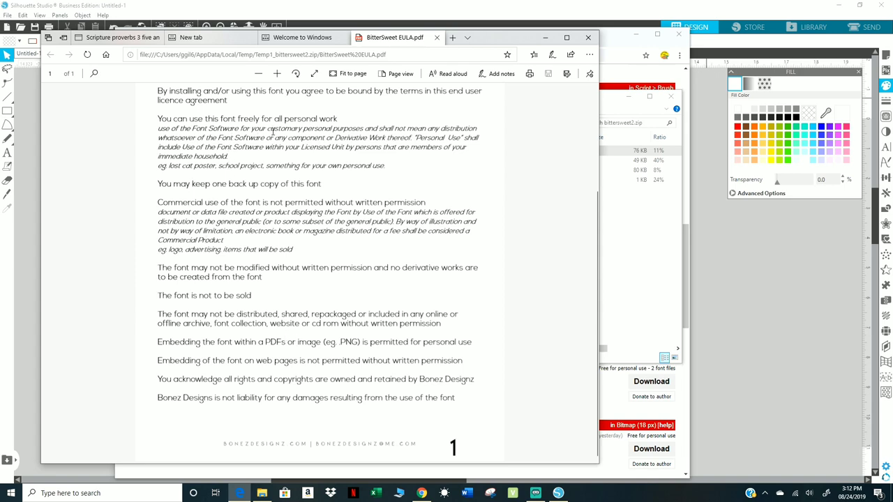
Step: Highlight the line "The font is not to be sold" in the BitterSweet EULA and review the licence from its heading
scroll(279, 147, up, 3)
scroll(321, 326, down, 3)
drag(234, 295, 157, 295)
click(149, 297)
drag(249, 295, 155, 296)
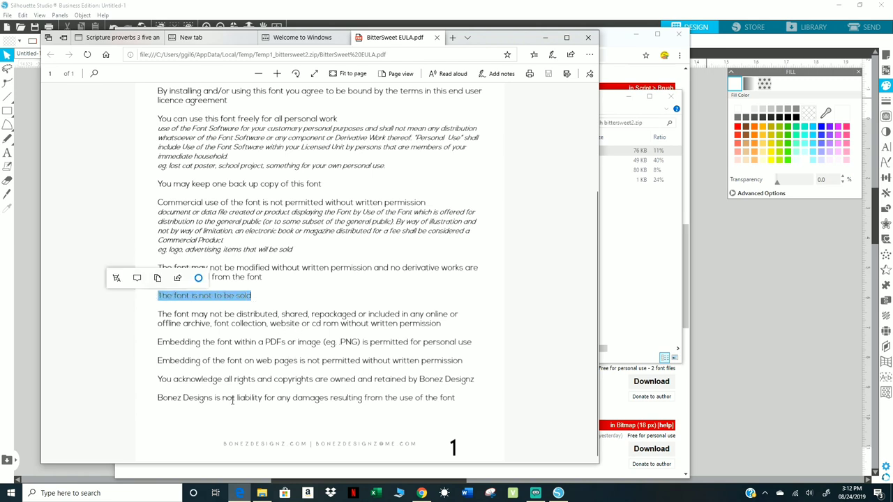
scroll(273, 392, up, 3)
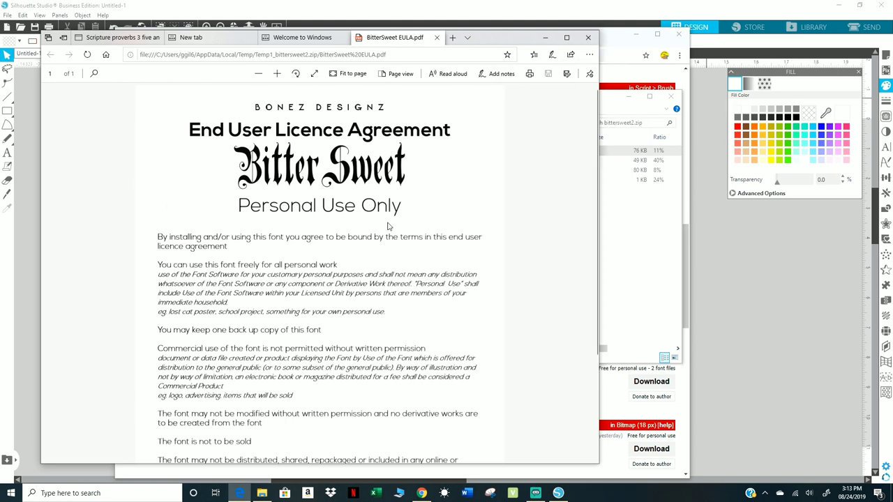
Step: Close the BitterSweet licence PDF and the bittersweet2.zip archive window to get back to the dafont list
click(588, 40)
click(270, 273)
click(671, 97)
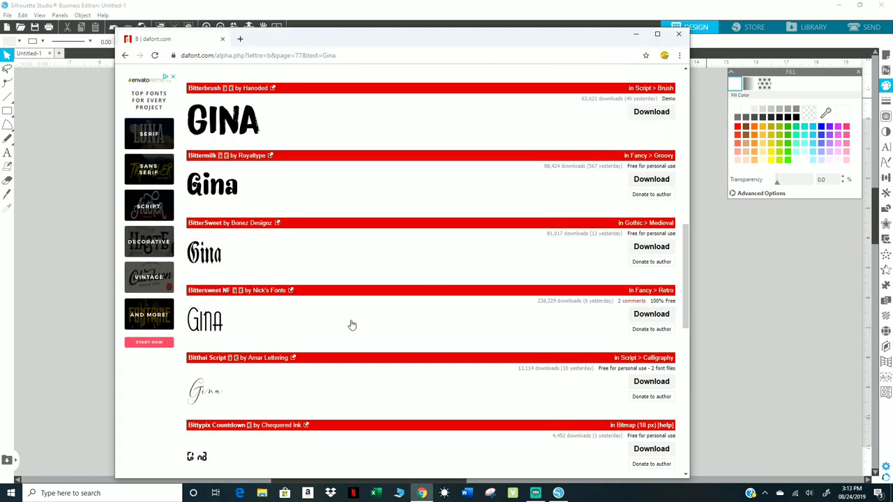
Step: Look through the font previews and licence labels on page 77 of the letter B list
scroll(352, 325, up, 5)
scroll(351, 326, up, 4)
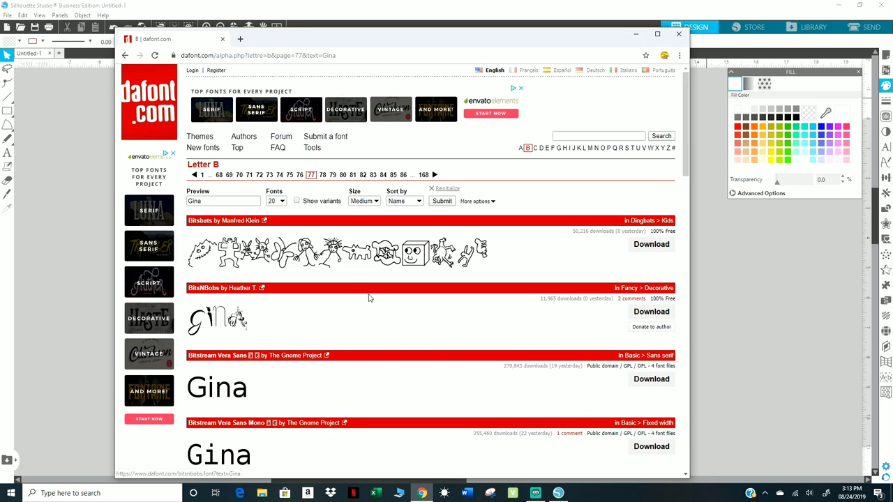
scroll(367, 291, down, 13)
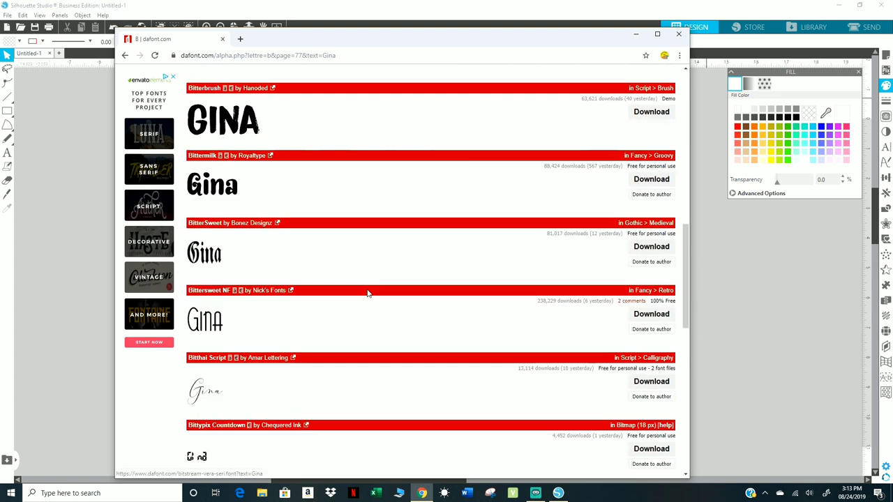
scroll(368, 293, down, 4)
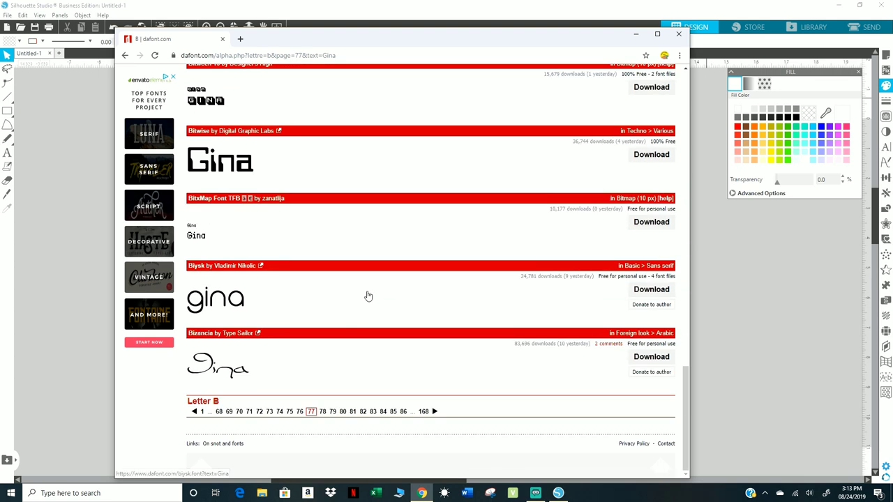
Step: Go to page 81 of the letter B list and examine its font previews and licence labels
click(352, 411)
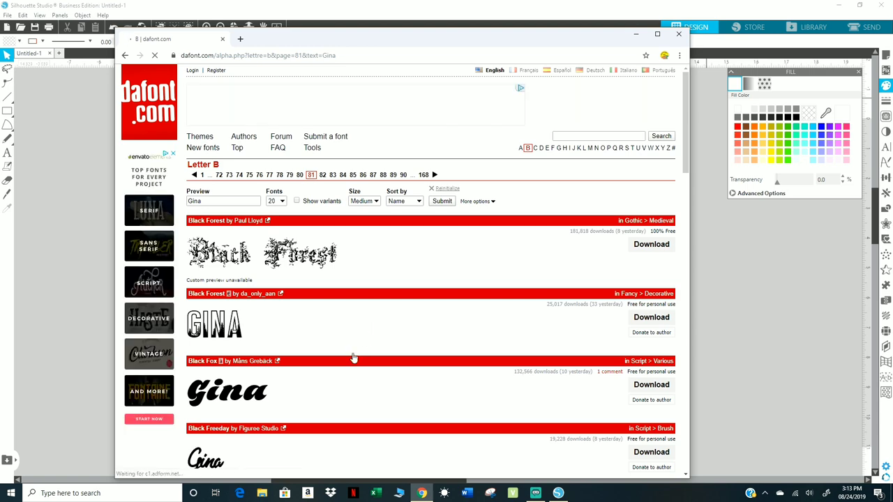
scroll(352, 355, down, 3)
scroll(351, 345, down, 1)
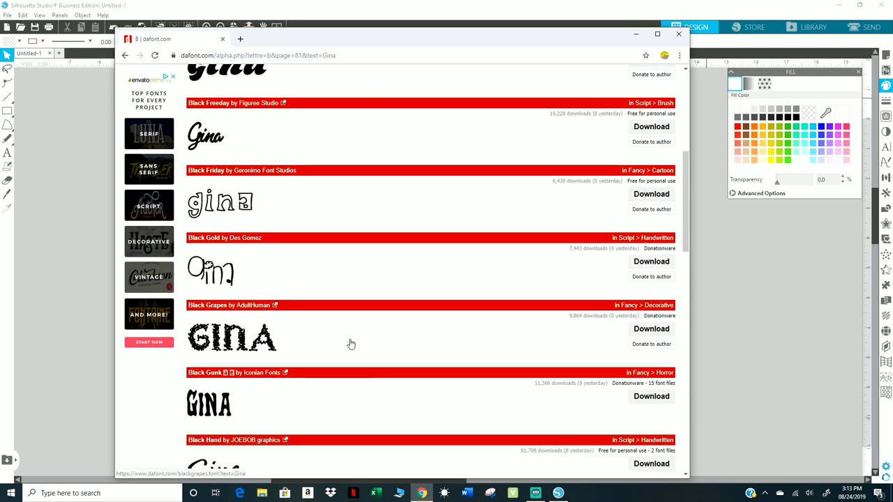
scroll(351, 345, down, 2)
scroll(351, 344, down, 2)
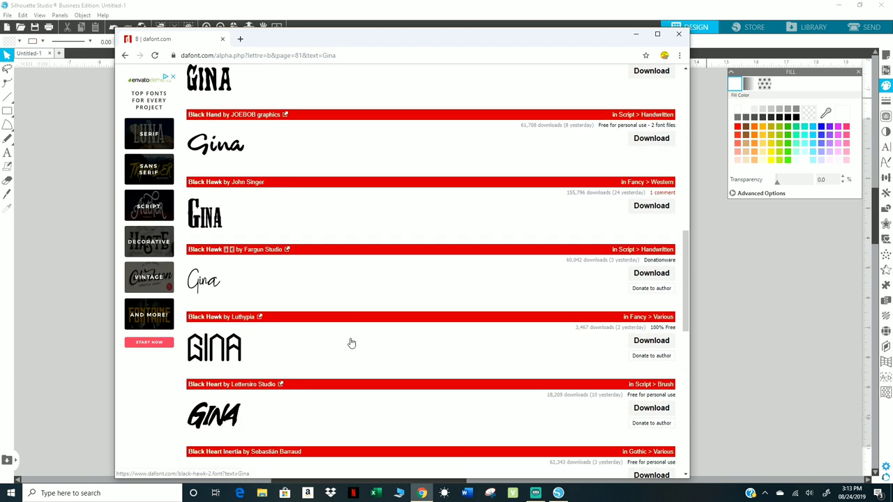
scroll(352, 342, down, 4)
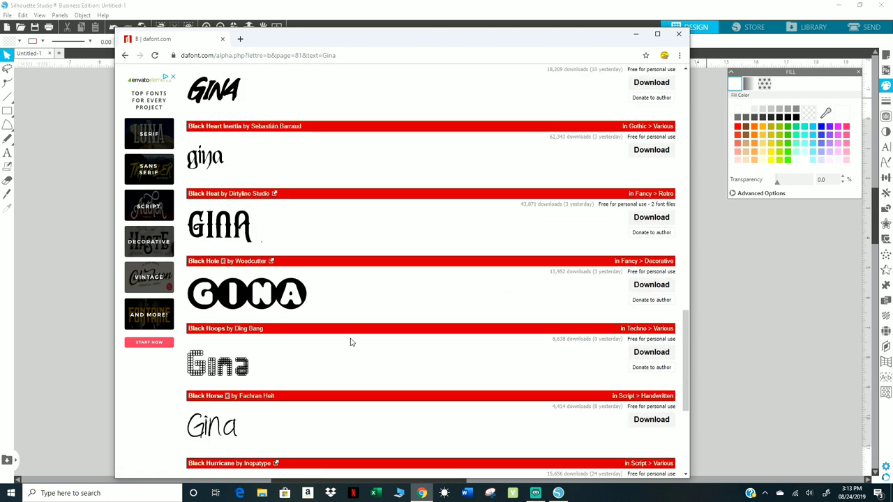
scroll(350, 342, down, 3)
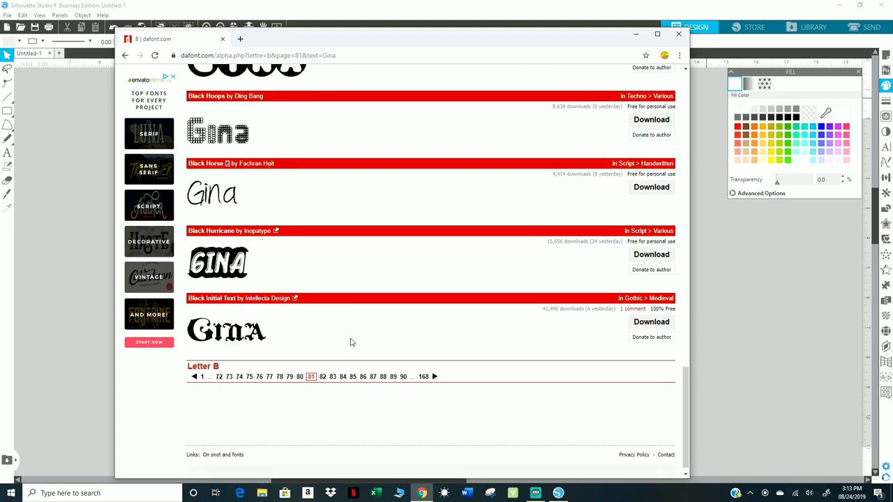
Step: Go to page 84 of the letter B list and examine its font previews and licence labels
click(342, 377)
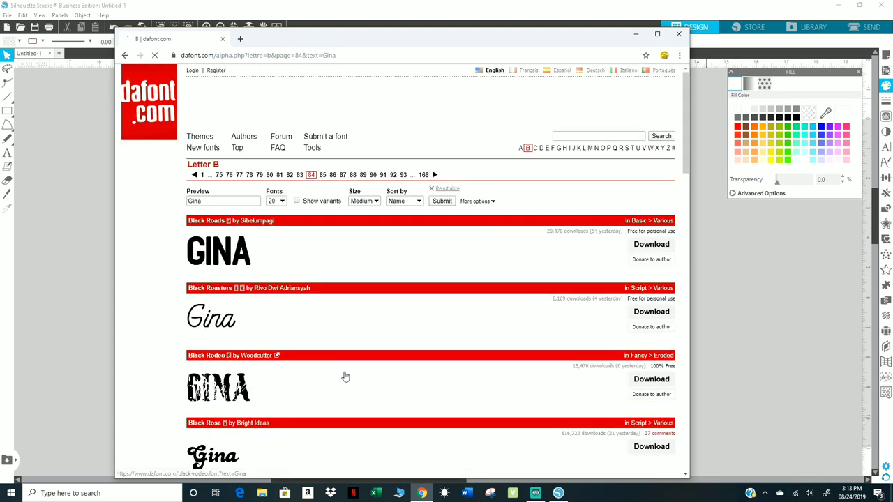
scroll(342, 375, down, 3)
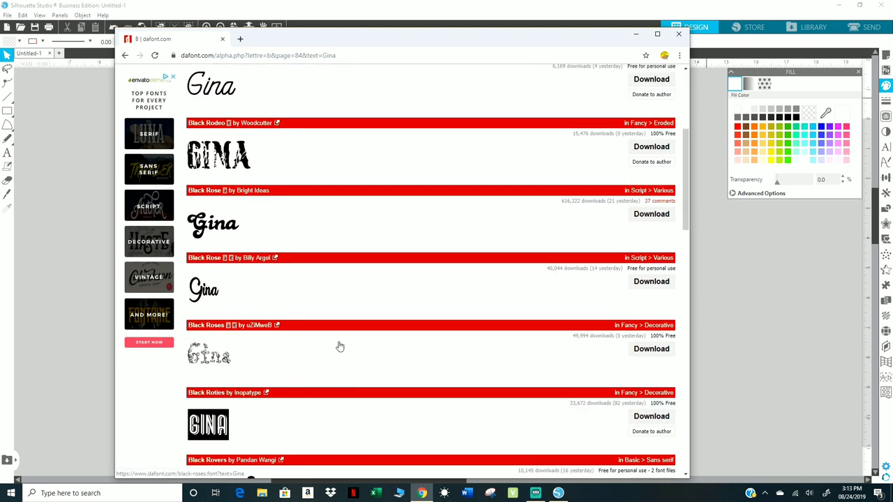
scroll(356, 365, down, 5)
scroll(356, 364, down, 2)
scroll(356, 364, up, 1)
scroll(356, 364, down, 1)
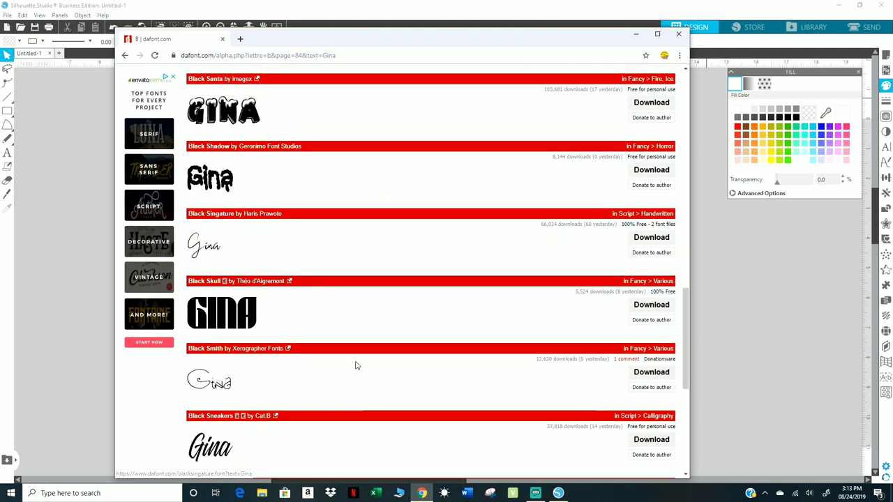
scroll(355, 366, down, 3)
scroll(355, 366, down, 2)
Step: Open the Black spiral font's page, view its author note and character map, and return to the list
click(236, 263)
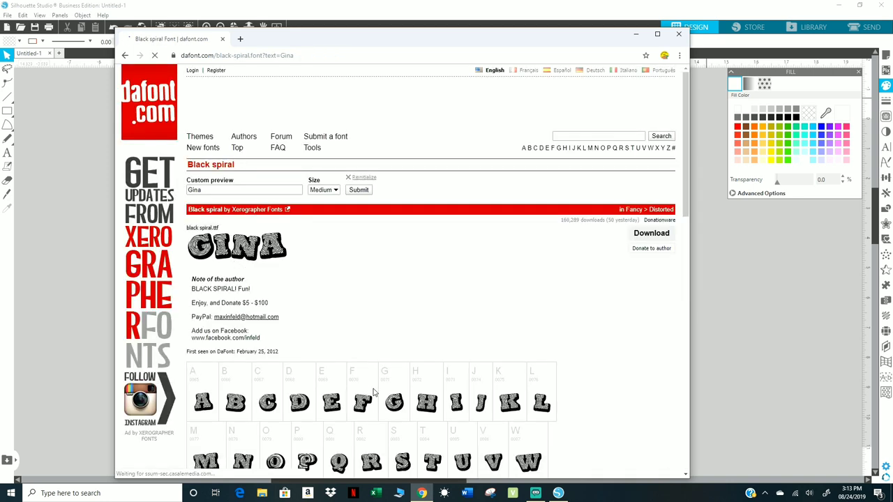
scroll(370, 390, down, 3)
scroll(368, 388, down, 3)
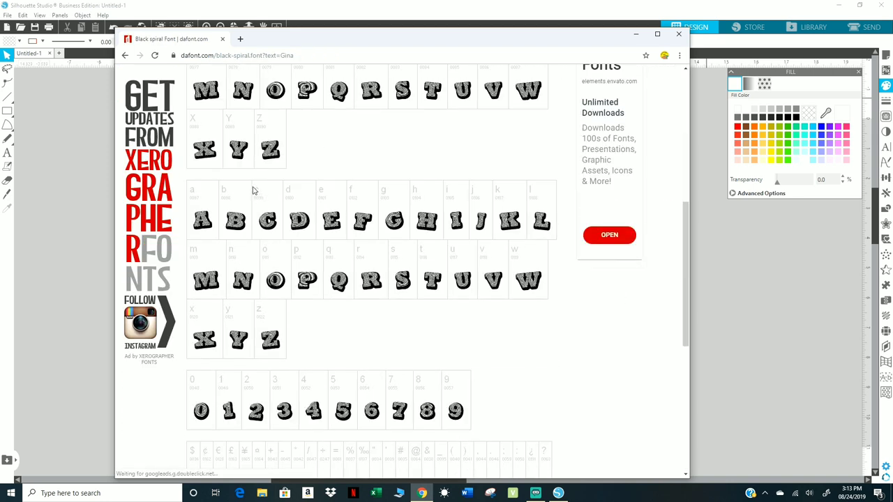
scroll(342, 433, down, 2)
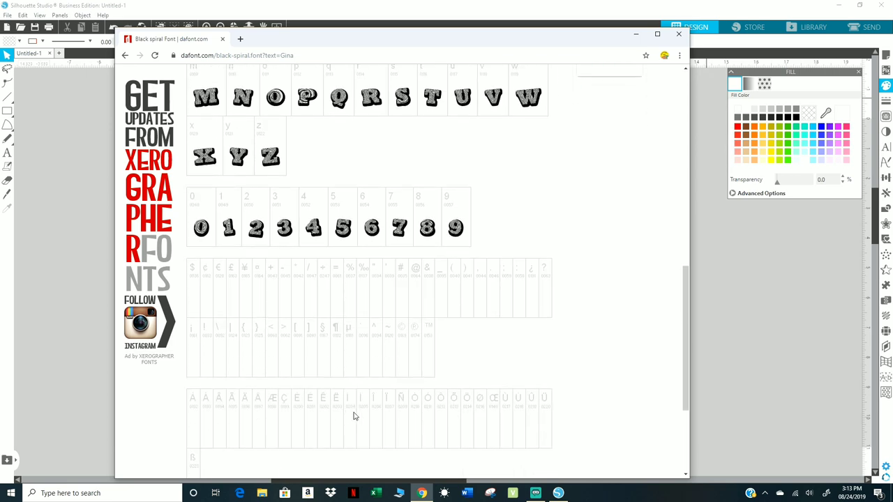
scroll(355, 414, up, 5)
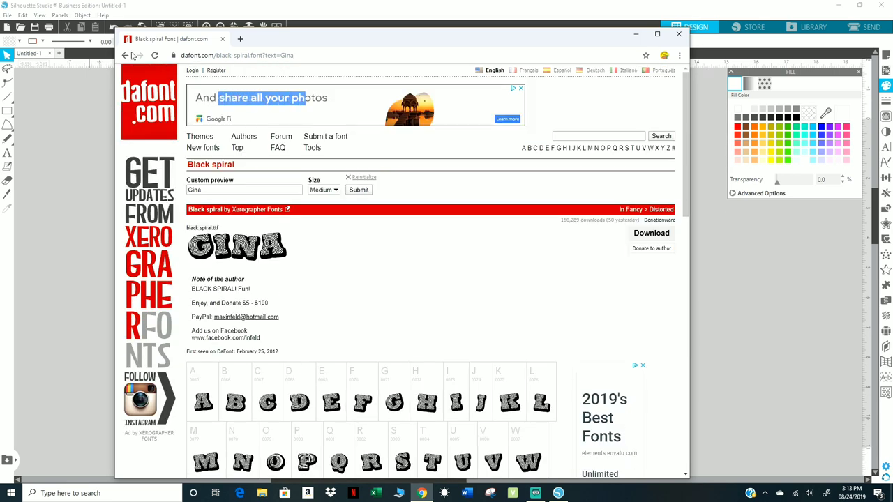
click(125, 55)
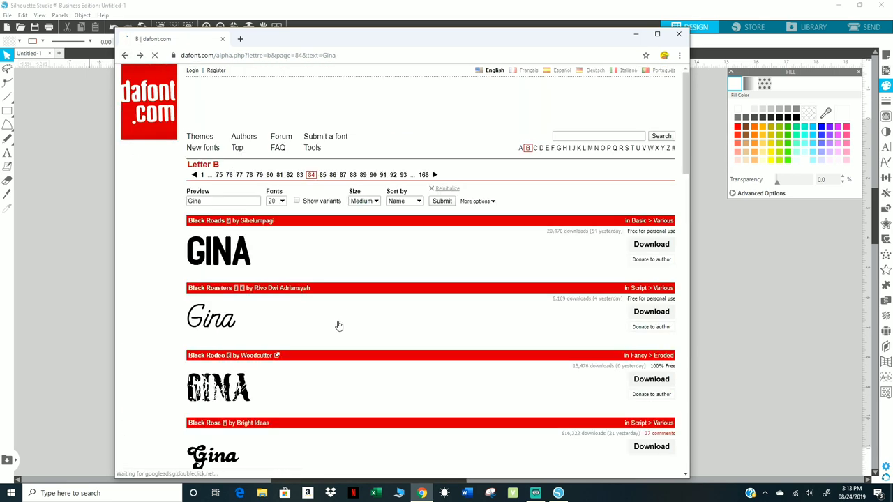
Step: Open the Black Santa font's page, read the author's usage note, and return to the list
scroll(345, 349, down, 5)
scroll(351, 362, down, 10)
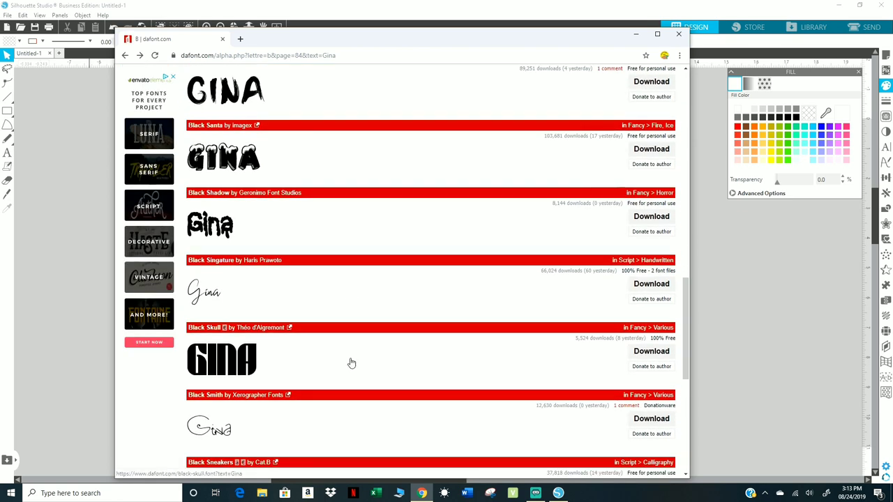
click(219, 160)
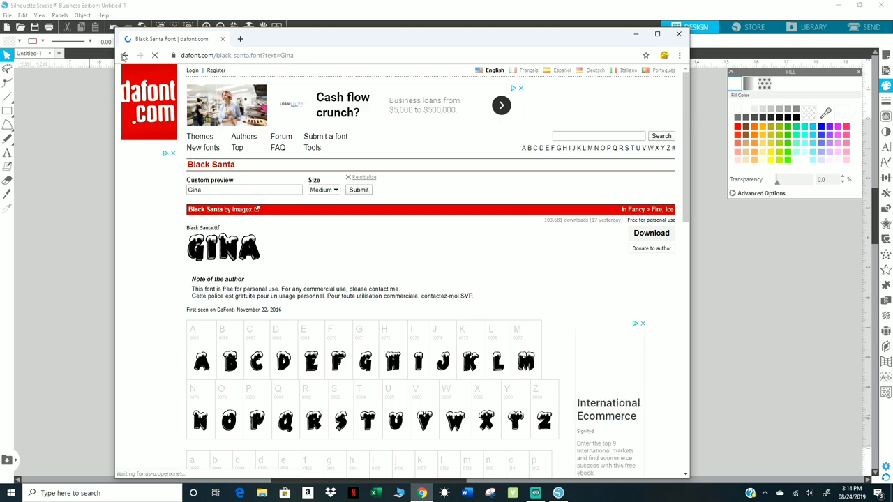
click(124, 56)
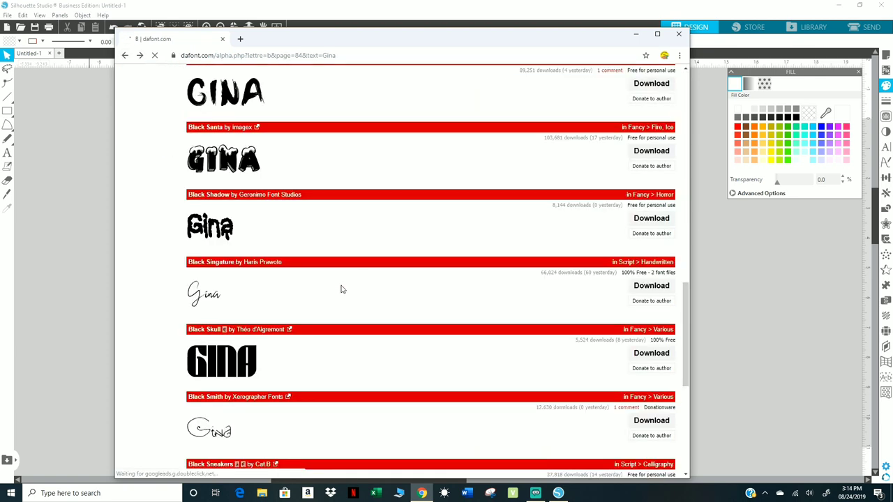
Step: Go to page 92 of the letter B list and download the Blessings of Babylon font by Chequered Ink
scroll(327, 349, down, 3)
scroll(325, 349, down, 4)
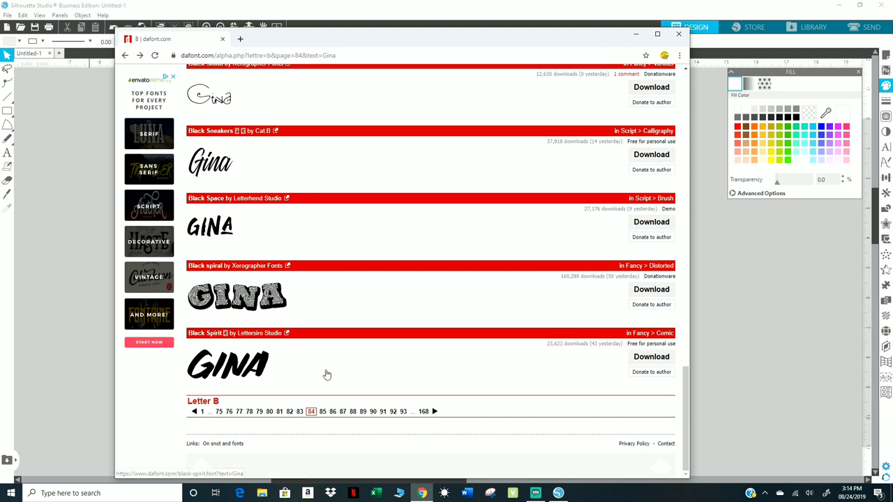
click(393, 412)
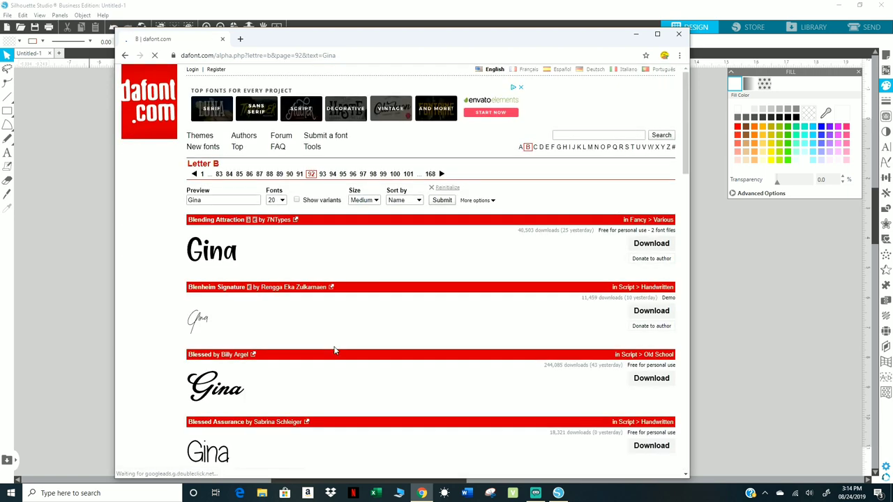
scroll(336, 348, down, 5)
scroll(337, 352, down, 3)
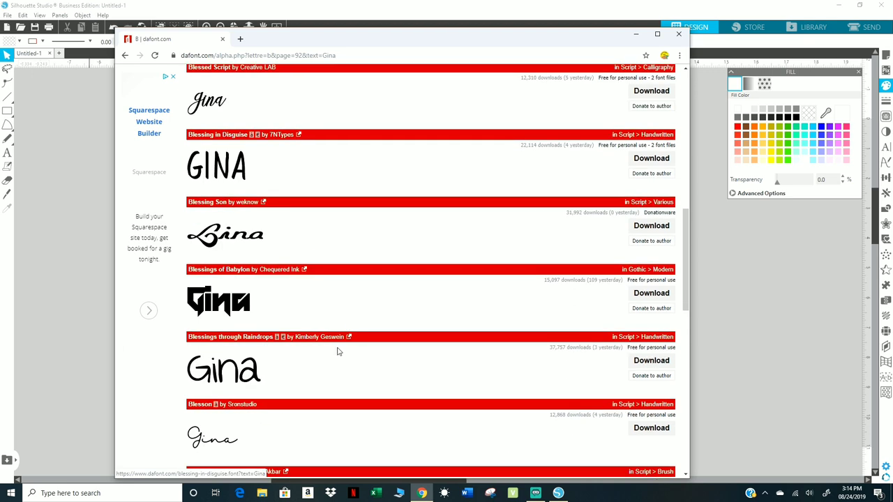
scroll(337, 351, down, 3)
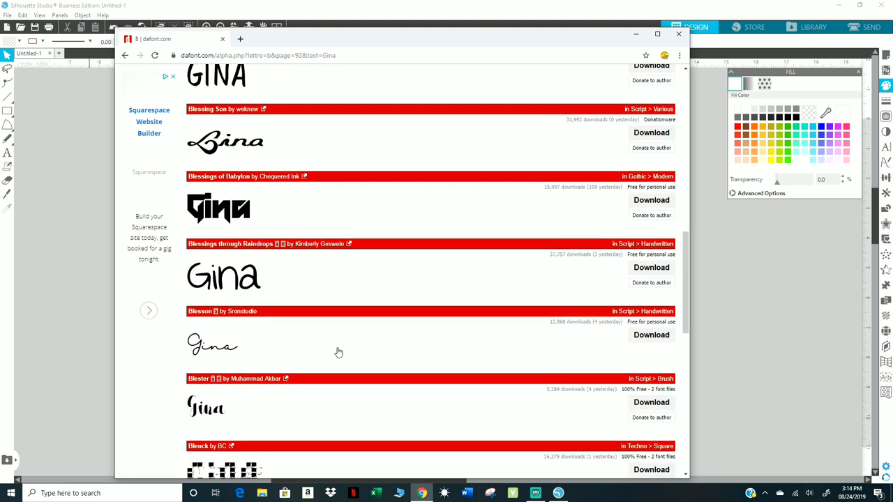
scroll(338, 353, up, 2)
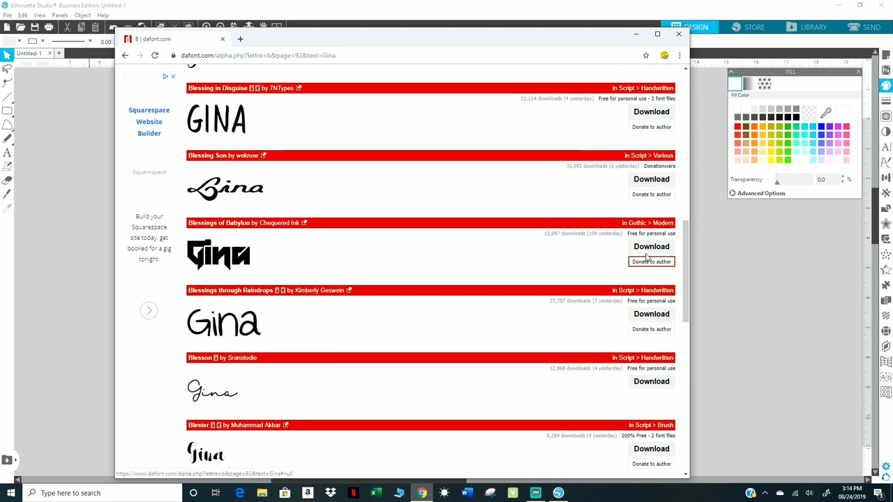
click(635, 248)
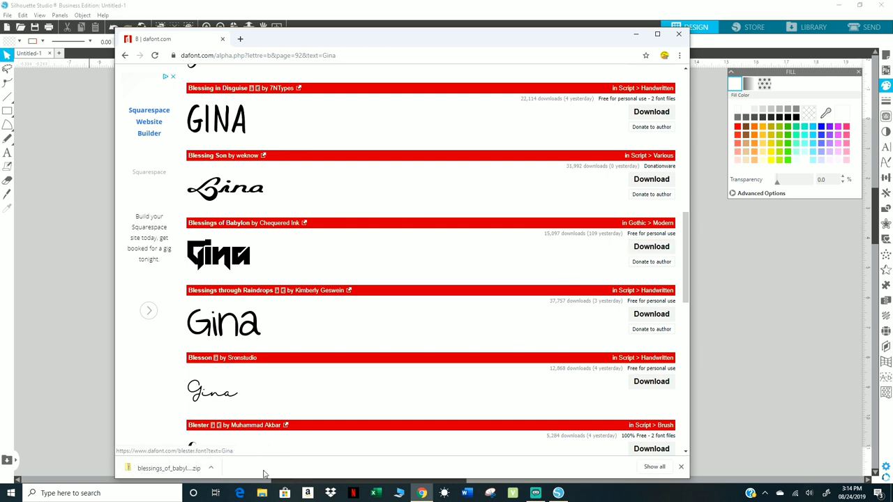
Step: Open the non-commercial licence inside blessings_of_babylon.zip, read its terms, and close the browser and archive windows
click(210, 469)
click(225, 409)
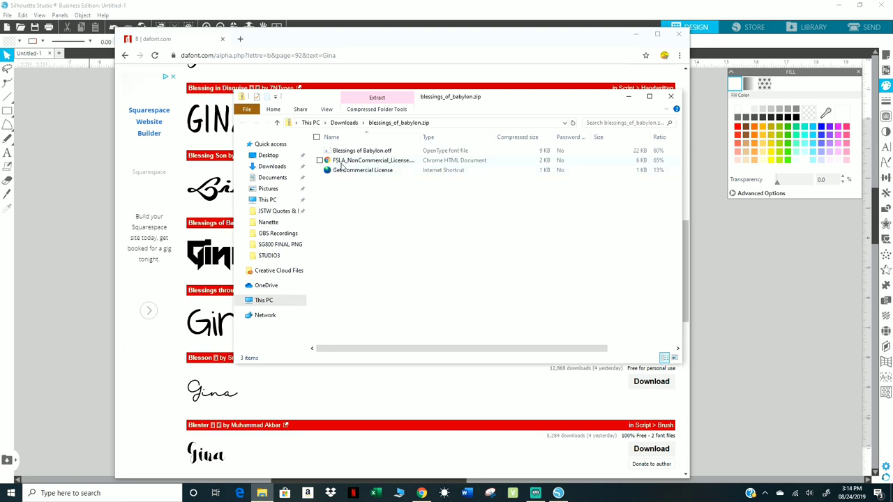
click(382, 162)
double_click(381, 162)
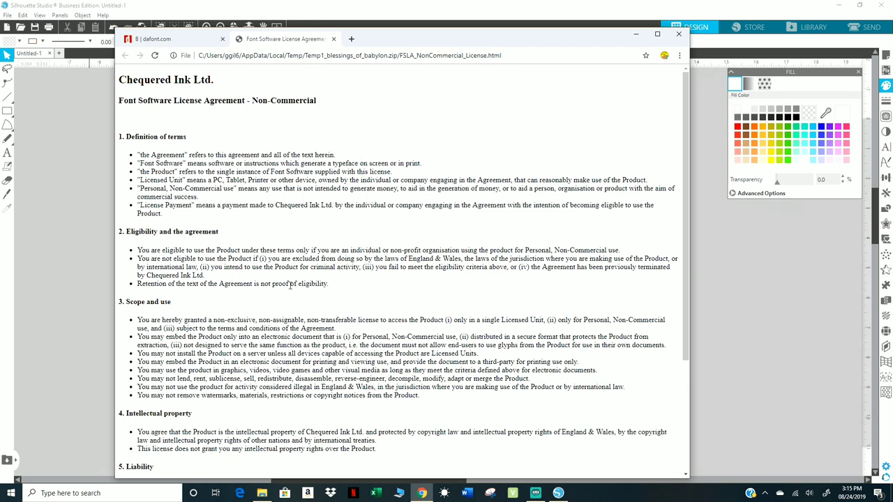
scroll(441, 249, down, 3)
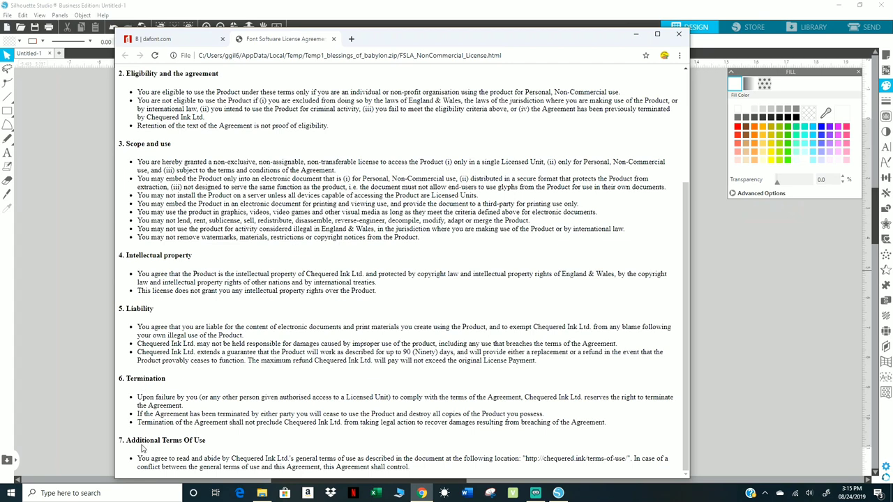
scroll(223, 412, up, 3)
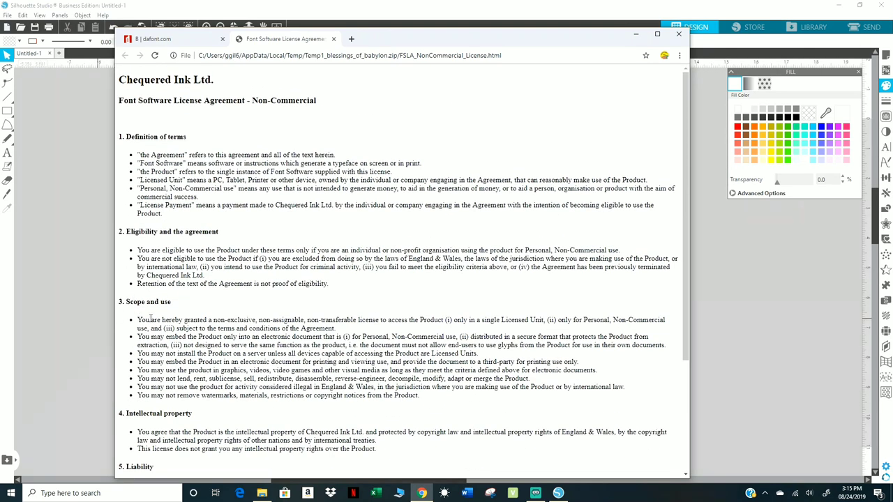
click(678, 33)
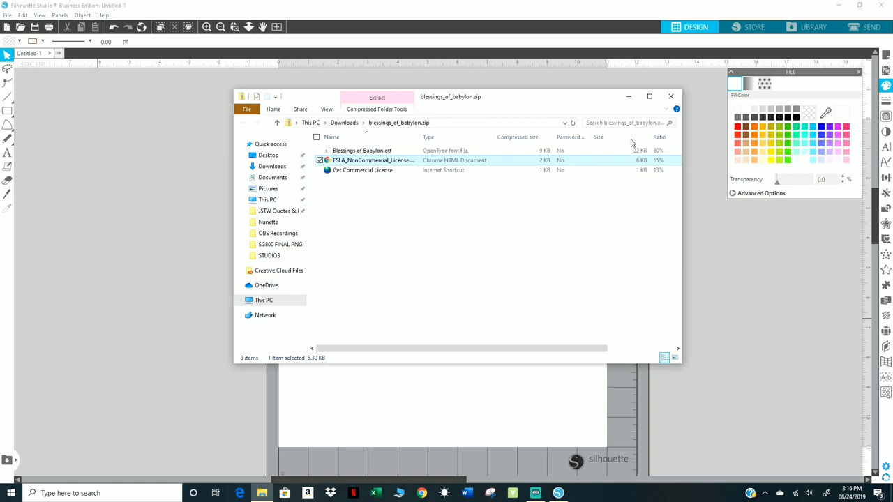
click(671, 96)
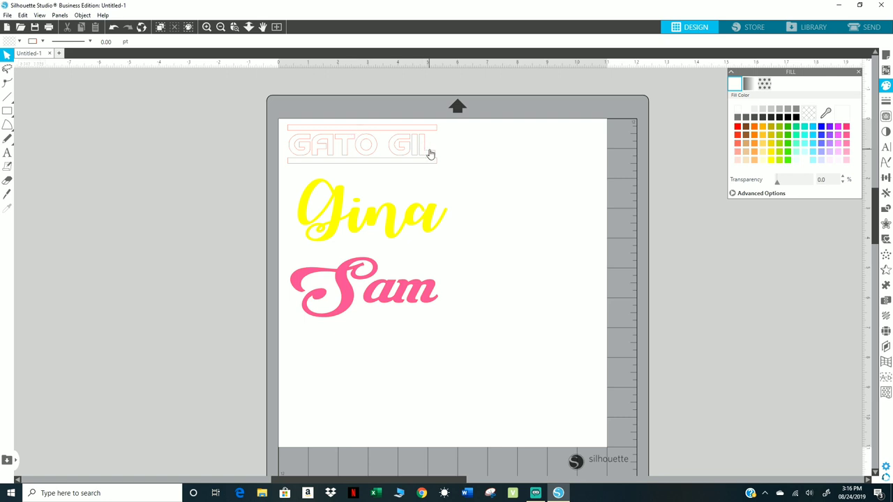
Step: Move the red outlined text on the mat to about X 0.46 in, Y 0.33 in, select the yellow script text, and deselect it
drag(429, 152, 434, 158)
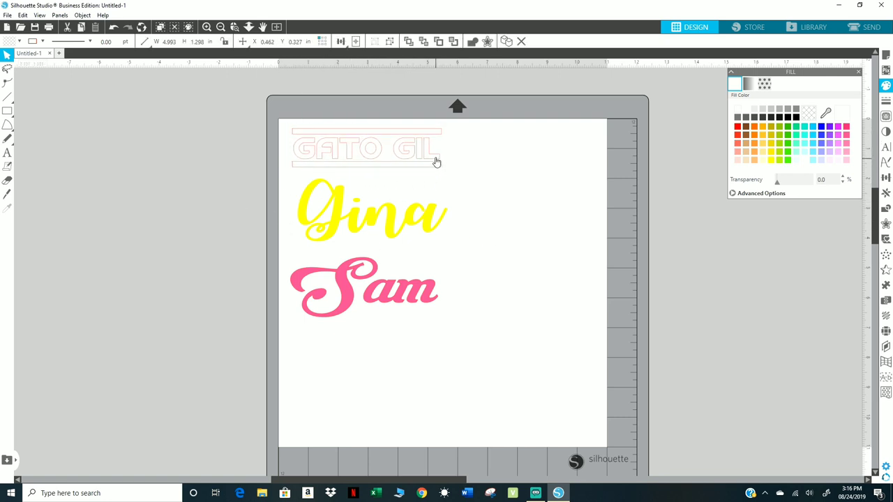
click(389, 222)
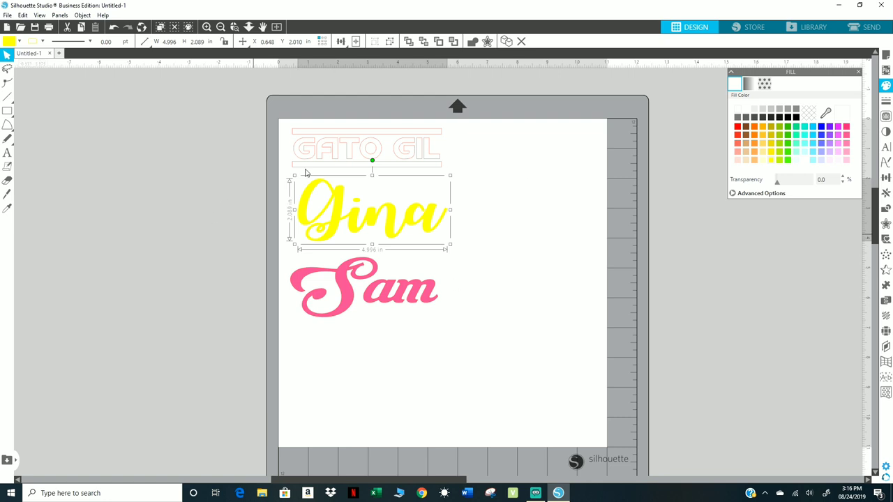
click(486, 293)
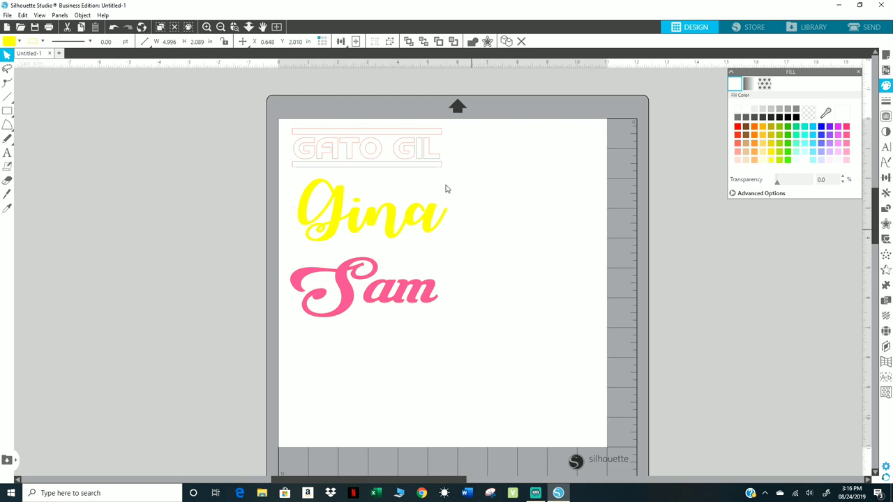